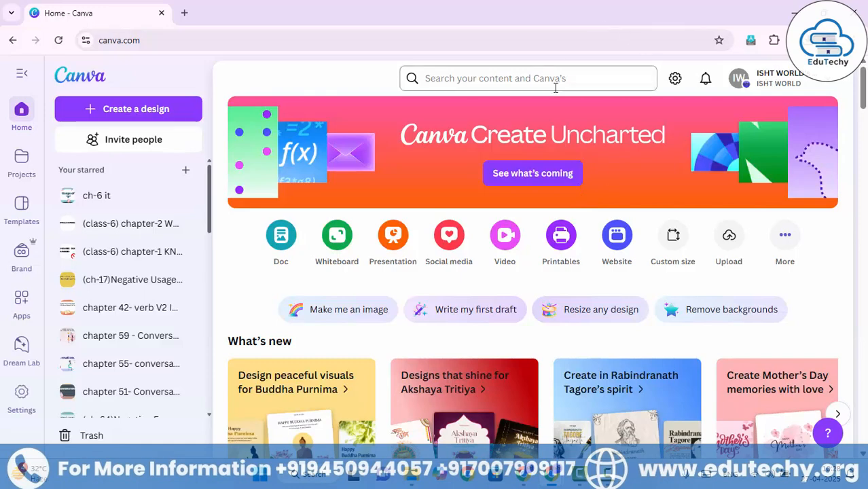
Step: Search the Canva home page for "sales"
{"action": "left_click", "coordinate": [532, 77]}
{"action": "type", "text": "sales"}
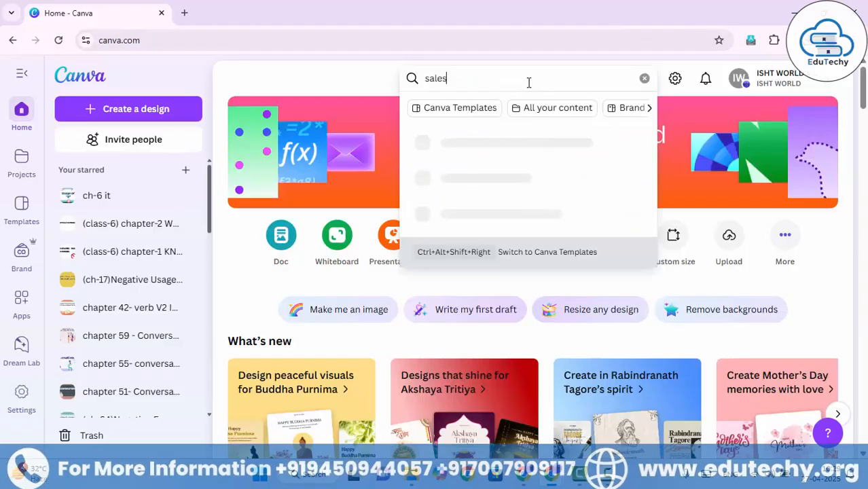
{"action": "key", "text": "Return"}
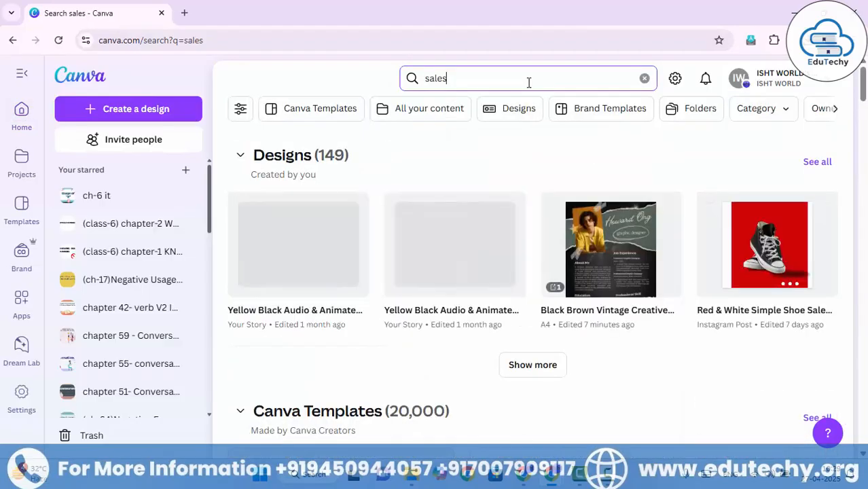
Step: Look through the sales template results for a suitable presentation design
{"action": "scroll", "coordinate": [585, 244], "scroll_direction": "down", "scroll_amount": 6}
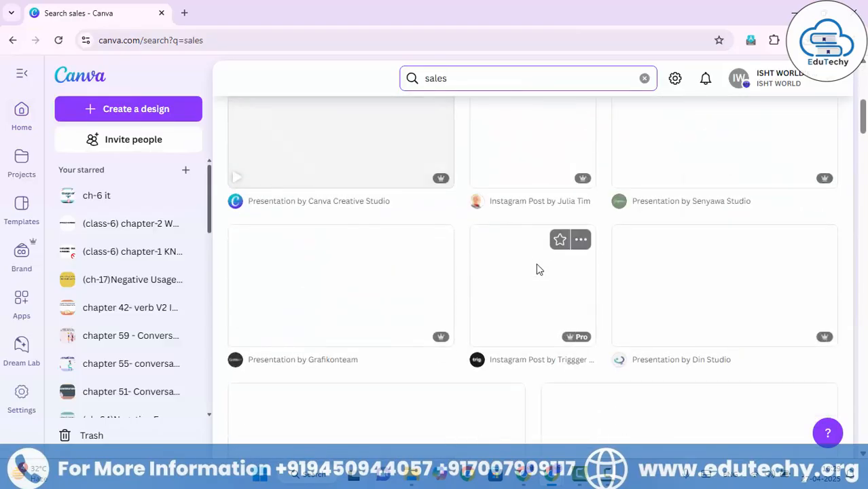
{"action": "scroll", "coordinate": [536, 269], "scroll_direction": "up", "scroll_amount": 1}
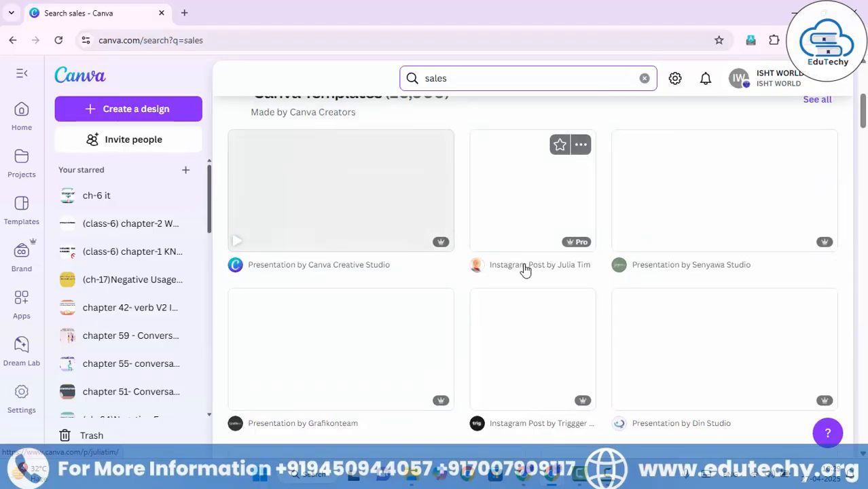
{"action": "scroll", "coordinate": [595, 343], "scroll_direction": "down", "scroll_amount": 4}
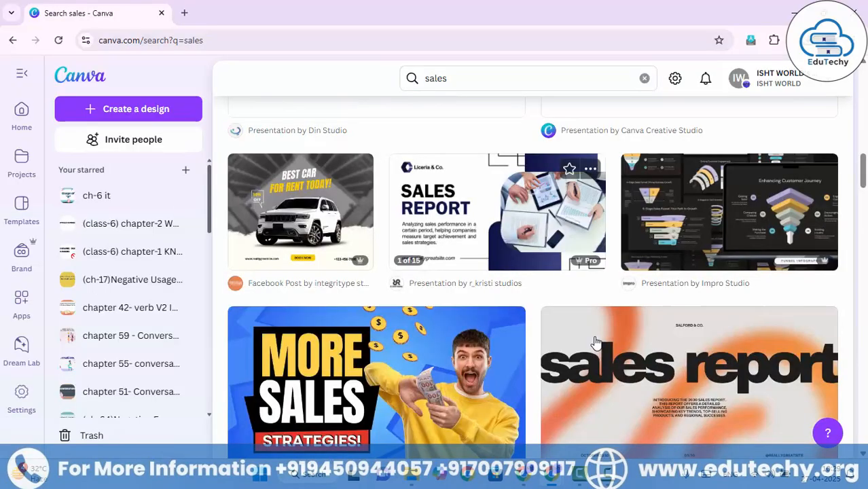
{"action": "scroll", "coordinate": [526, 265], "scroll_direction": "down", "scroll_amount": 2}
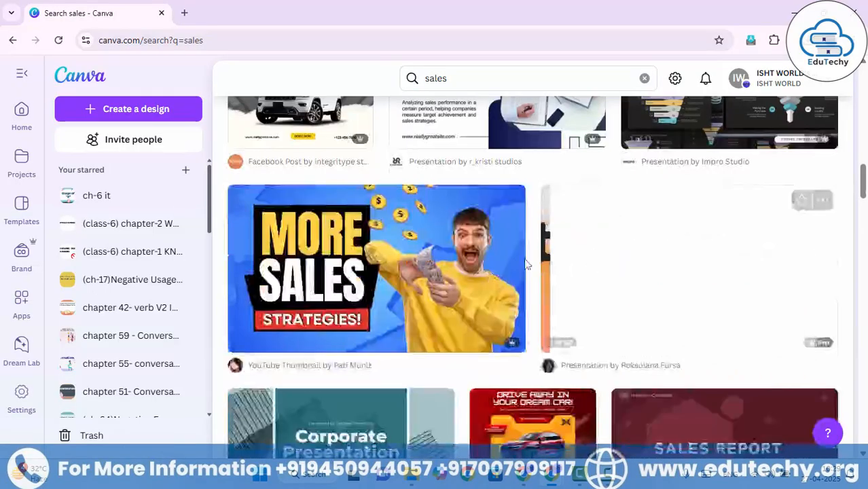
{"action": "scroll", "coordinate": [526, 264], "scroll_direction": "down", "scroll_amount": 2}
{"action": "scroll", "coordinate": [461, 286], "scroll_direction": "up", "scroll_amount": 2}
{"action": "scroll", "coordinate": [737, 303], "scroll_direction": "down", "scroll_amount": 3}
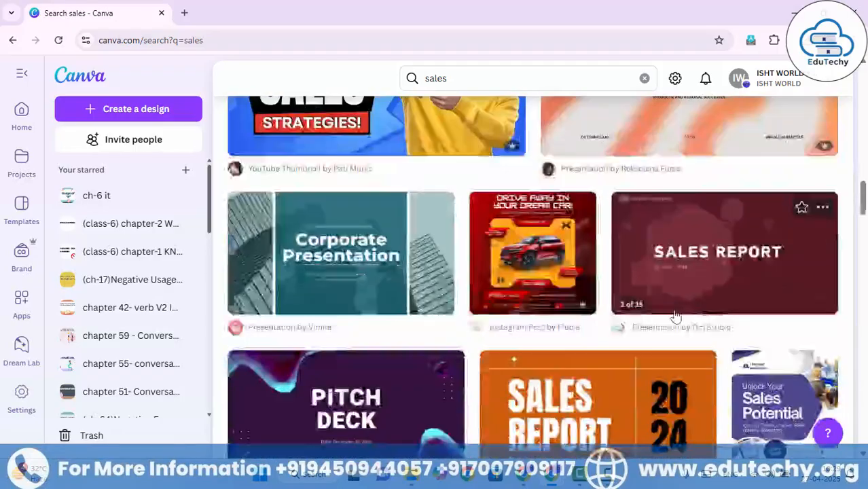
{"action": "scroll", "coordinate": [452, 271], "scroll_direction": "down", "scroll_amount": 6}
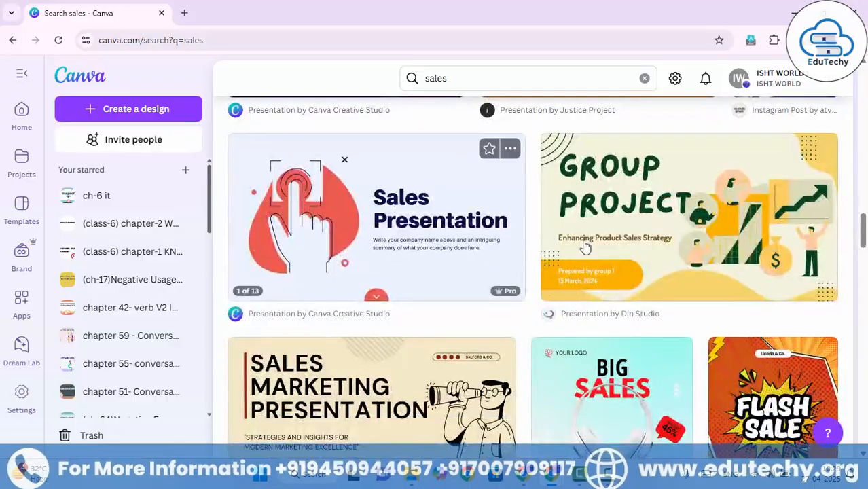
{"action": "scroll", "coordinate": [501, 291], "scroll_direction": "down", "scroll_amount": 3}
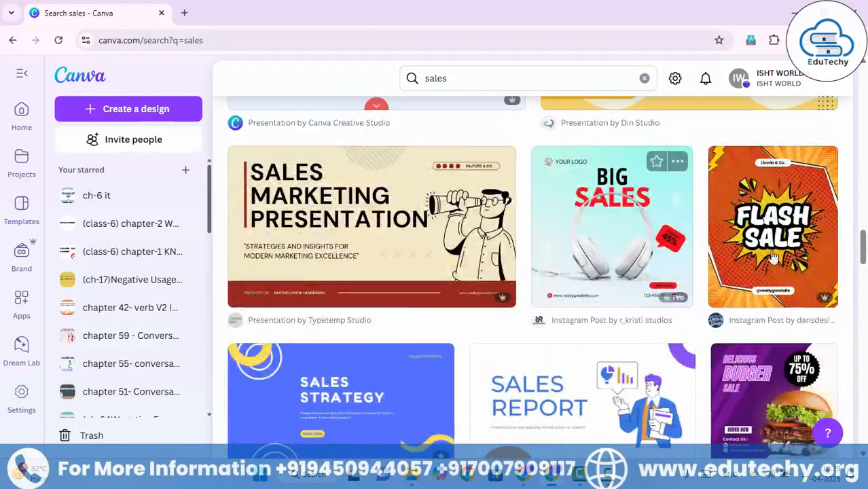
{"action": "scroll", "coordinate": [623, 283], "scroll_direction": "down", "scroll_amount": 1}
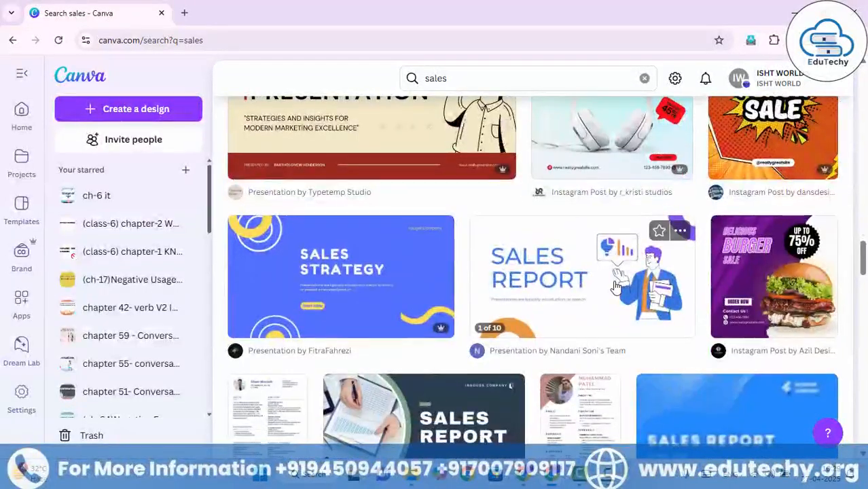
{"action": "scroll", "coordinate": [604, 287], "scroll_direction": "down", "scroll_amount": 1}
{"action": "scroll", "coordinate": [597, 285], "scroll_direction": "down", "scroll_amount": 2}
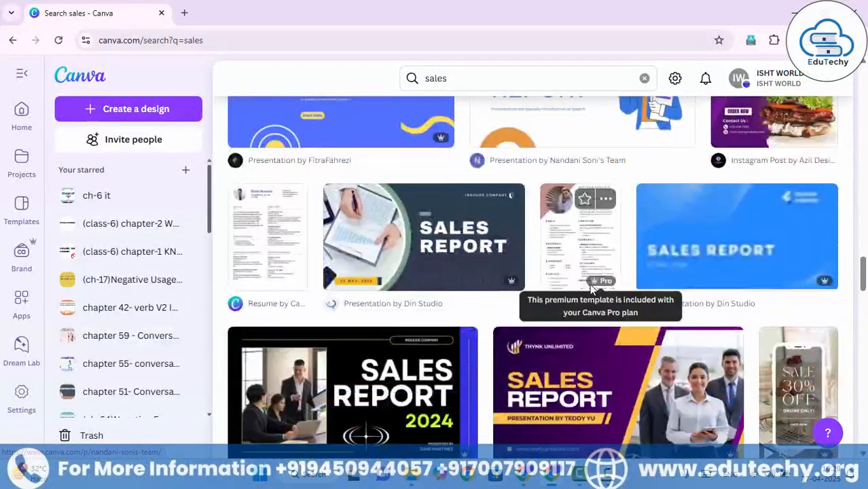
{"action": "scroll", "coordinate": [551, 276], "scroll_direction": "down", "scroll_amount": 4}
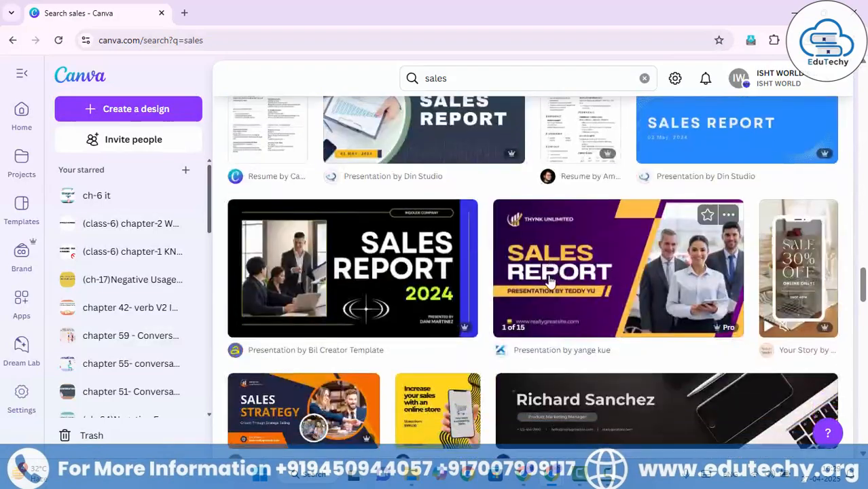
{"action": "scroll", "coordinate": [537, 282], "scroll_direction": "down", "scroll_amount": 1}
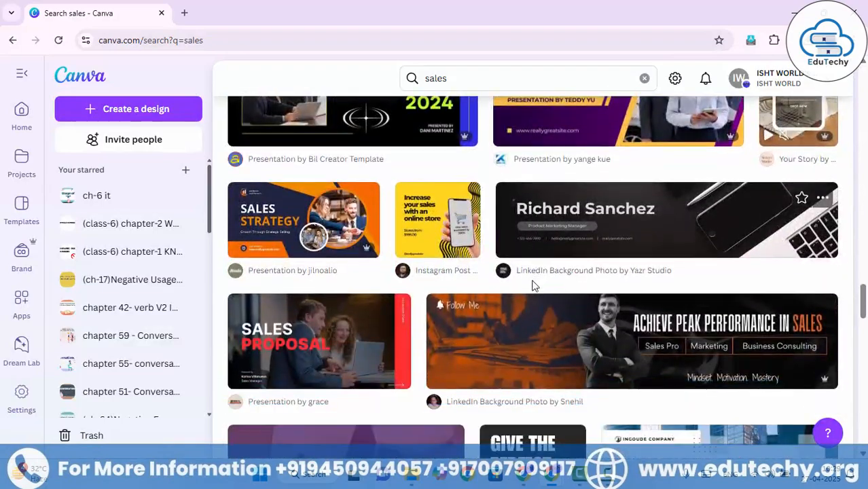
{"action": "scroll", "coordinate": [533, 286], "scroll_direction": "down", "scroll_amount": 5}
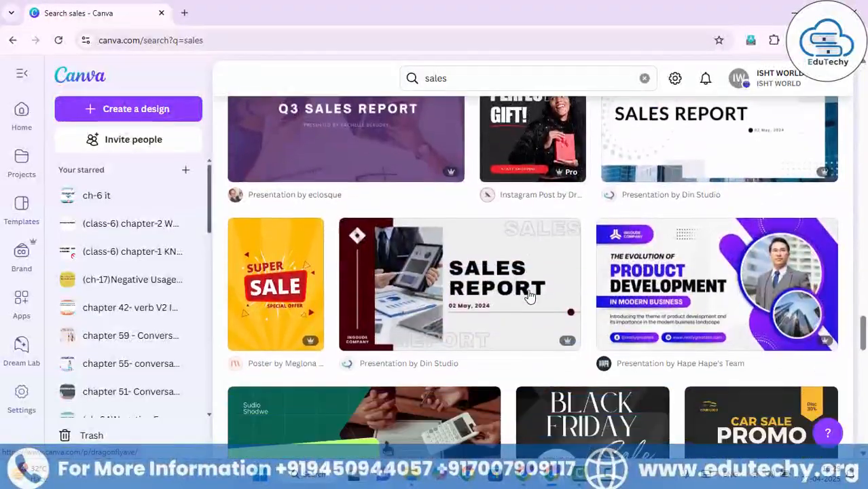
{"action": "scroll", "coordinate": [530, 297], "scroll_direction": "down", "scroll_amount": 1}
{"action": "scroll", "coordinate": [530, 297], "scroll_direction": "down", "scroll_amount": 2}
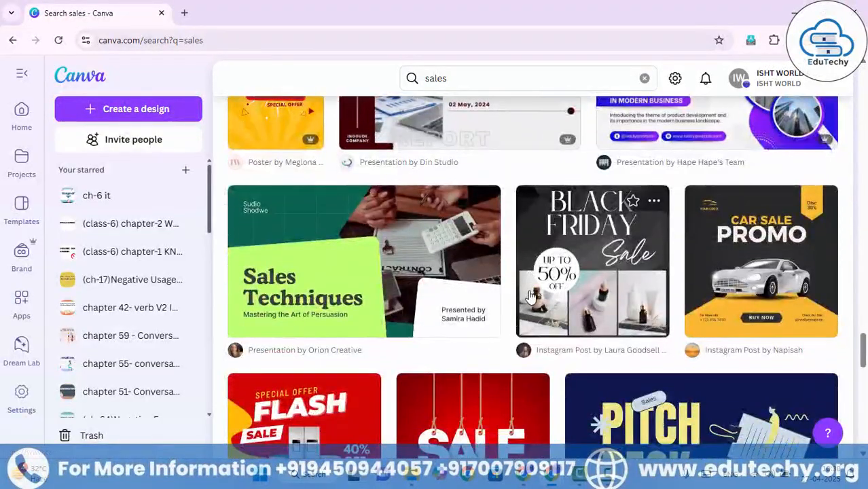
{"action": "scroll", "coordinate": [530, 297], "scroll_direction": "down", "scroll_amount": 2}
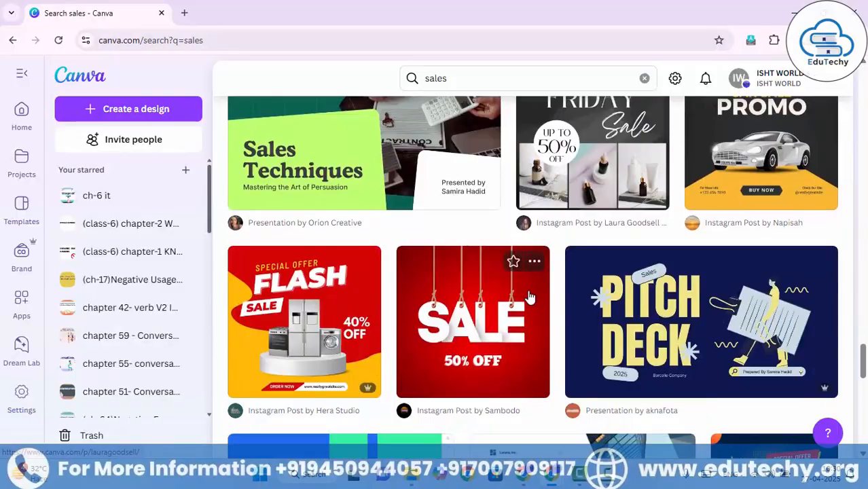
{"action": "scroll", "coordinate": [531, 297], "scroll_direction": "up", "scroll_amount": 1}
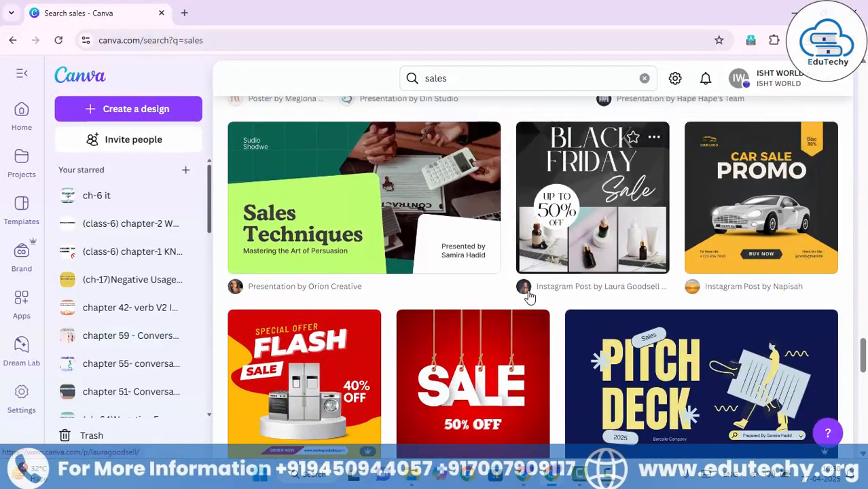
{"action": "scroll", "coordinate": [531, 297], "scroll_direction": "down", "scroll_amount": 4}
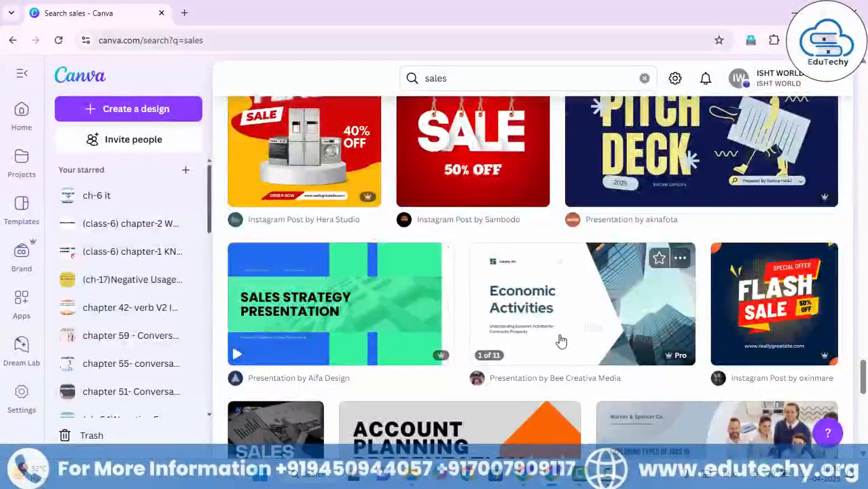
{"action": "scroll", "coordinate": [561, 341], "scroll_direction": "down", "scroll_amount": 1}
{"action": "scroll", "coordinate": [561, 341], "scroll_direction": "down", "scroll_amount": 4}
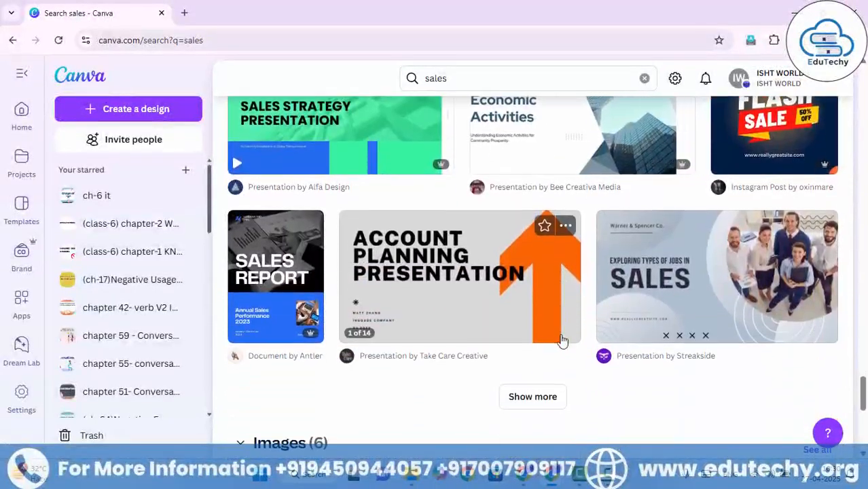
{"action": "scroll", "coordinate": [561, 339], "scroll_direction": "up", "scroll_amount": 1}
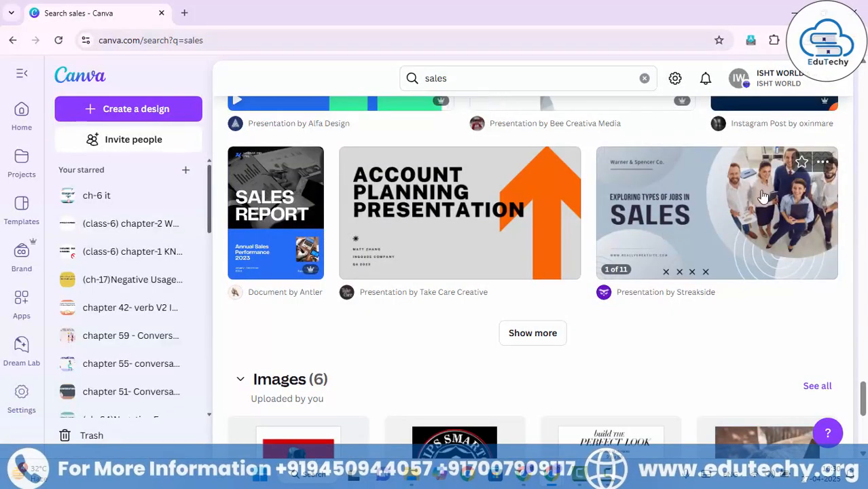
Step: Open the "Cyan Professional Exploring Jobs in Sales Presentation" template for customising and look through its pages
{"action": "left_click", "coordinate": [722, 229]}
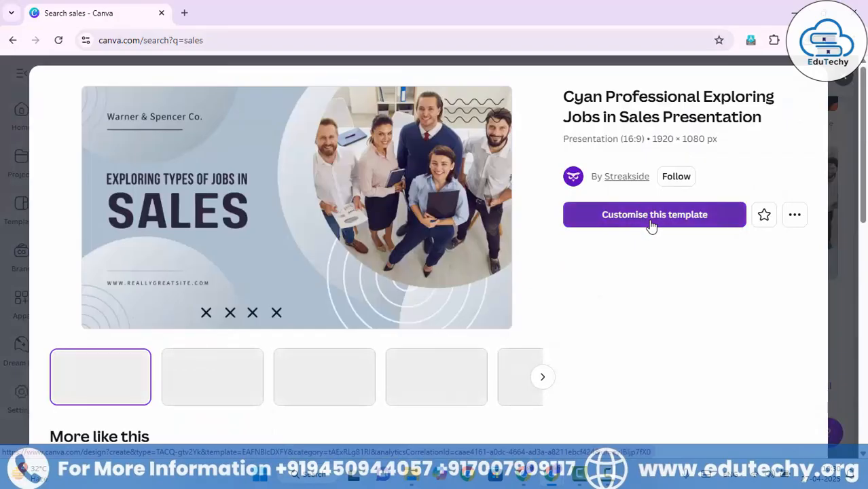
{"action": "left_click", "coordinate": [651, 214]}
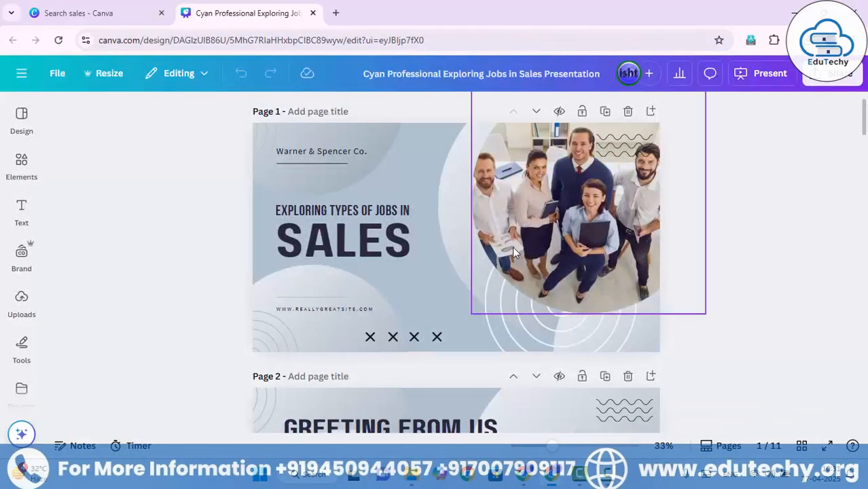
{"action": "scroll", "coordinate": [449, 247], "scroll_direction": "down", "scroll_amount": 8}
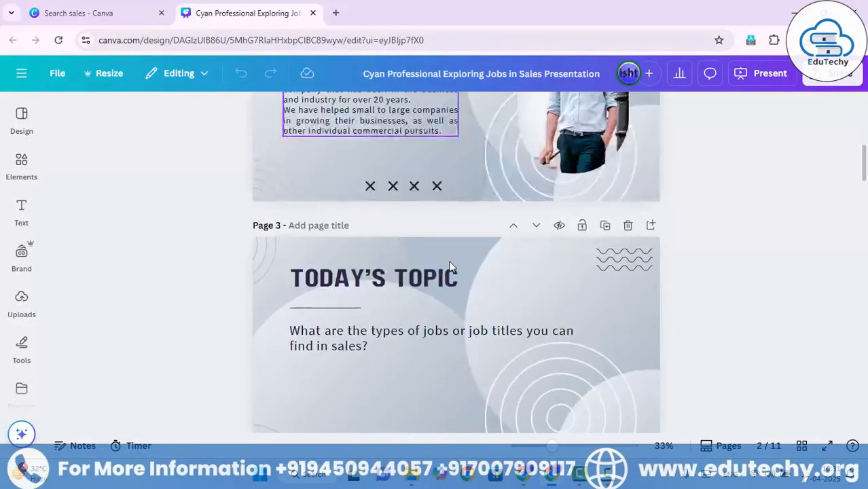
{"action": "scroll", "coordinate": [451, 267], "scroll_direction": "down", "scroll_amount": 12}
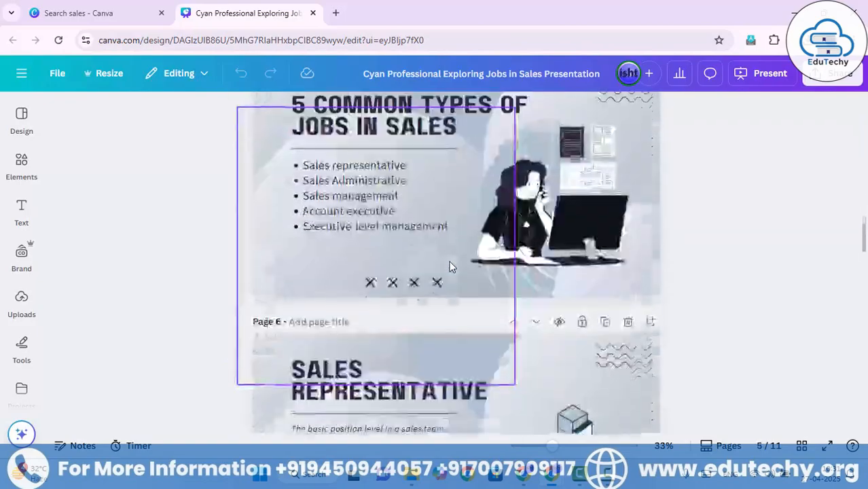
{"action": "scroll", "coordinate": [451, 269], "scroll_direction": "down", "scroll_amount": 4}
{"action": "scroll", "coordinate": [451, 270], "scroll_direction": "up", "scroll_amount": 12}
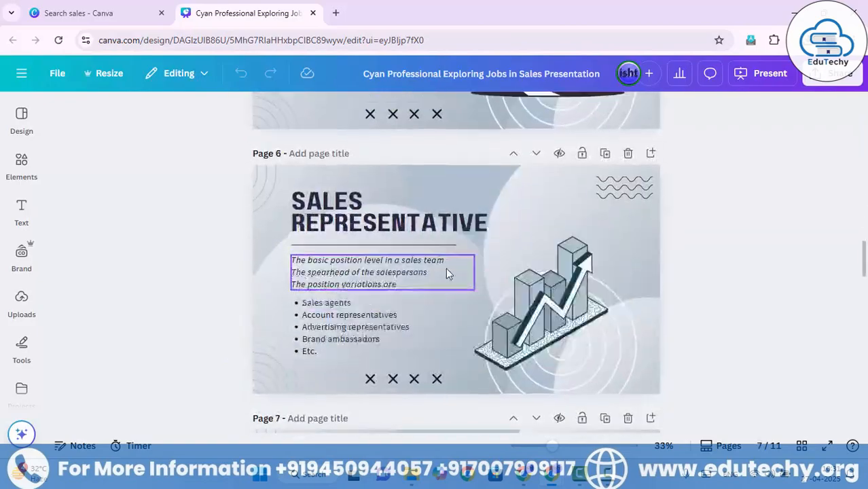
{"action": "scroll", "coordinate": [446, 268], "scroll_direction": "up", "scroll_amount": 10}
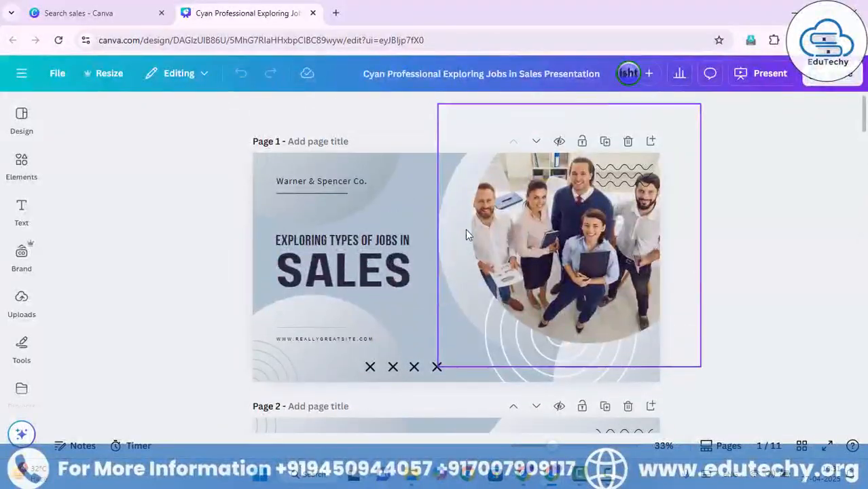
Step: Select the team photo on page 1, search the elements for "computer" and look through the results
{"action": "left_click", "coordinate": [590, 216]}
{"action": "left_click", "coordinate": [22, 169]}
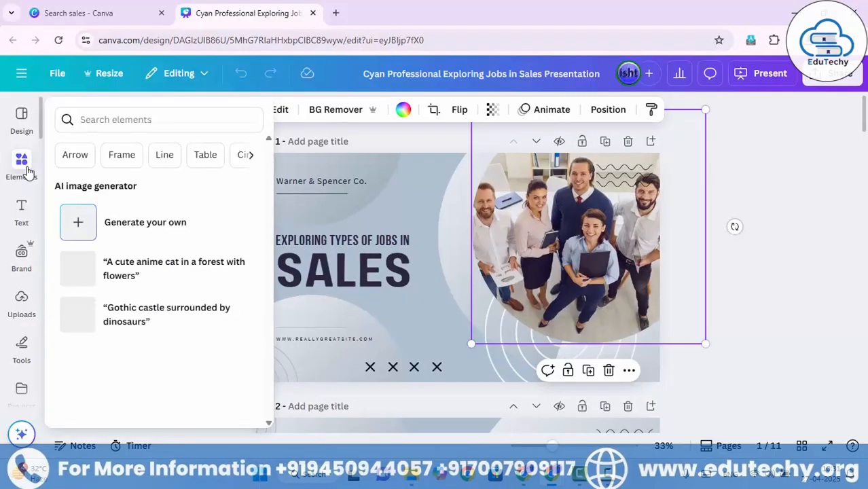
{"action": "left_click", "coordinate": [88, 122]}
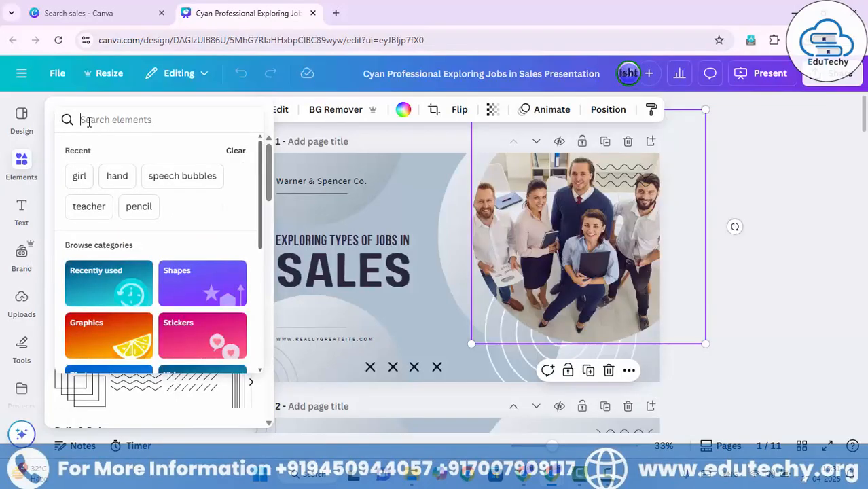
{"action": "type", "text": "computer"}
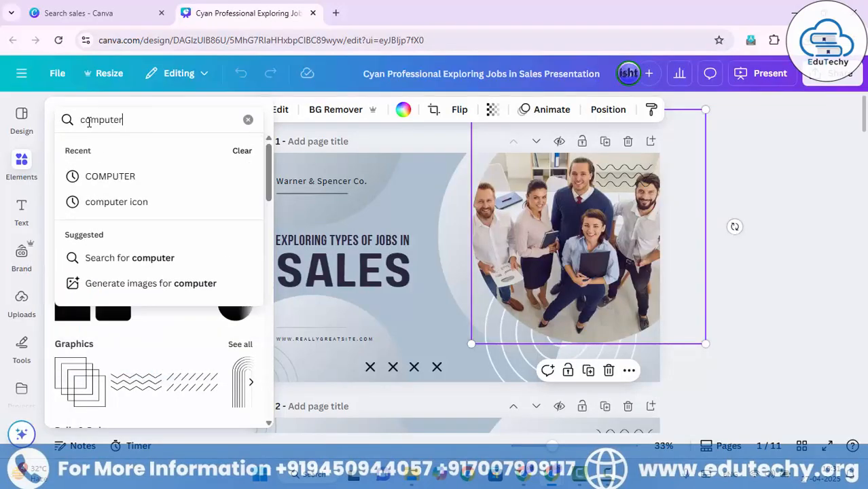
{"action": "key", "text": "Return"}
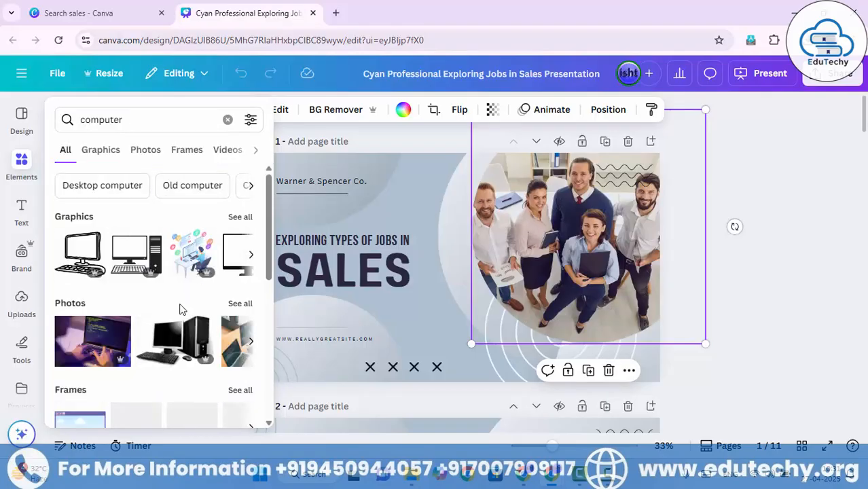
{"action": "scroll", "coordinate": [178, 317], "scroll_direction": "down", "scroll_amount": 1}
{"action": "scroll", "coordinate": [154, 326], "scroll_direction": "down", "scroll_amount": 2}
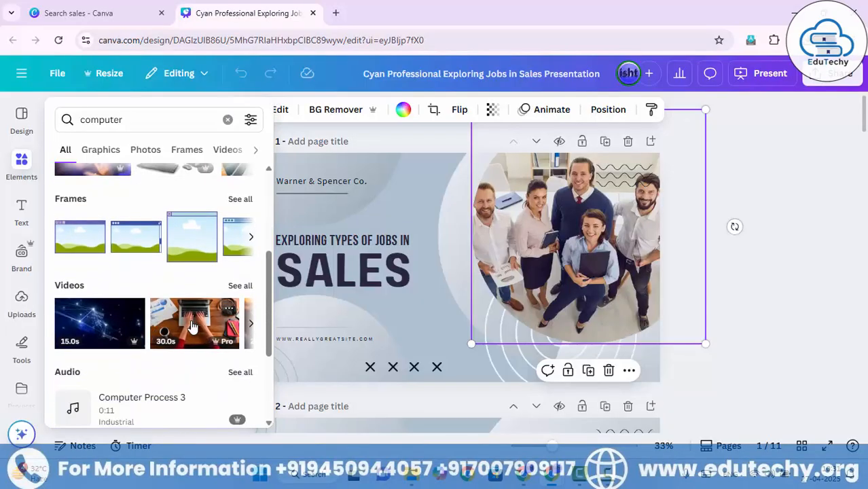
{"action": "scroll", "coordinate": [190, 309], "scroll_direction": "up", "scroll_amount": 3}
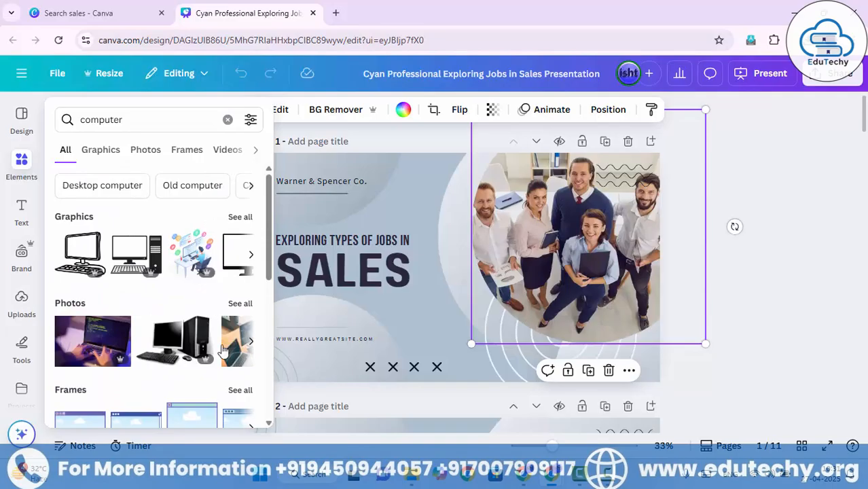
Step: Replace the round team photo on page 1 with the photo of hands typing code on a laptop
{"action": "left_click", "coordinate": [273, 266]}
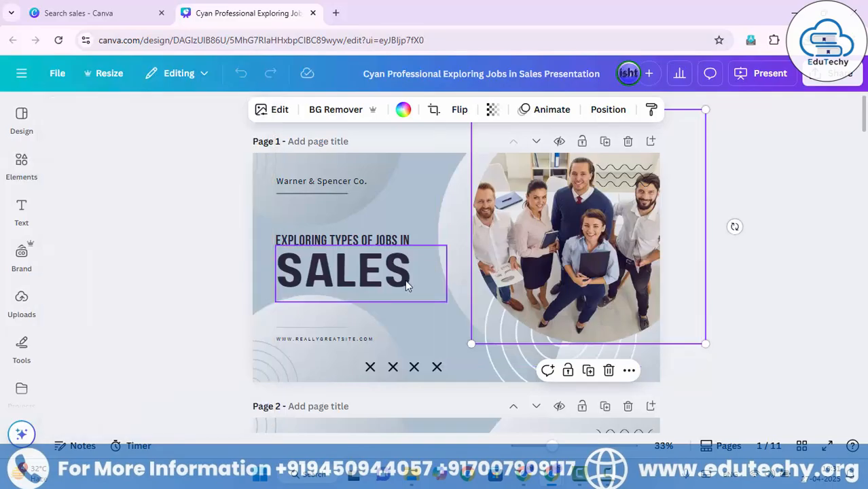
{"action": "left_click", "coordinate": [22, 166]}
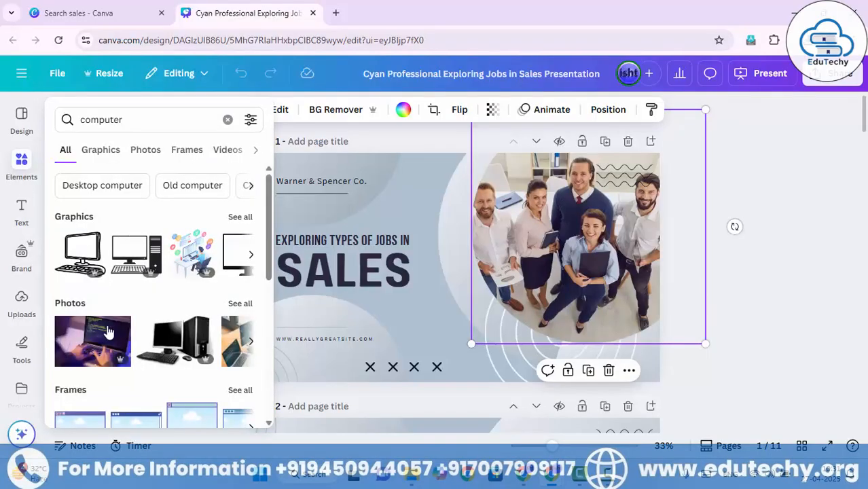
{"action": "left_click_drag", "start_coordinate": [93, 347], "coordinate": [474, 266]}
{"action": "scroll", "coordinate": [414, 271], "scroll_direction": "down", "scroll_amount": 2}
{"action": "scroll", "coordinate": [393, 285], "scroll_direction": "up", "scroll_amount": 2}
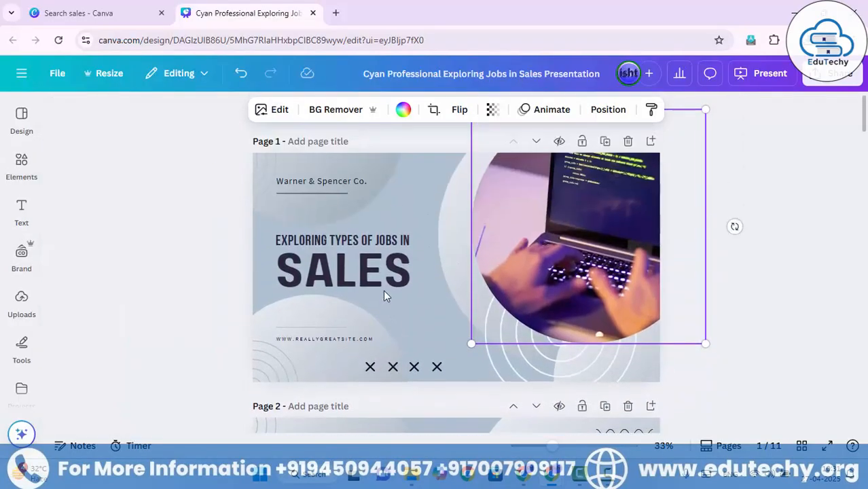
Step: Replace the portrait of the standing man on page 2 with a computer photo of someone typing at a desk
{"action": "scroll", "coordinate": [383, 299], "scroll_direction": "down", "scroll_amount": 1}
{"action": "scroll", "coordinate": [378, 314], "scroll_direction": "down", "scroll_amount": 4}
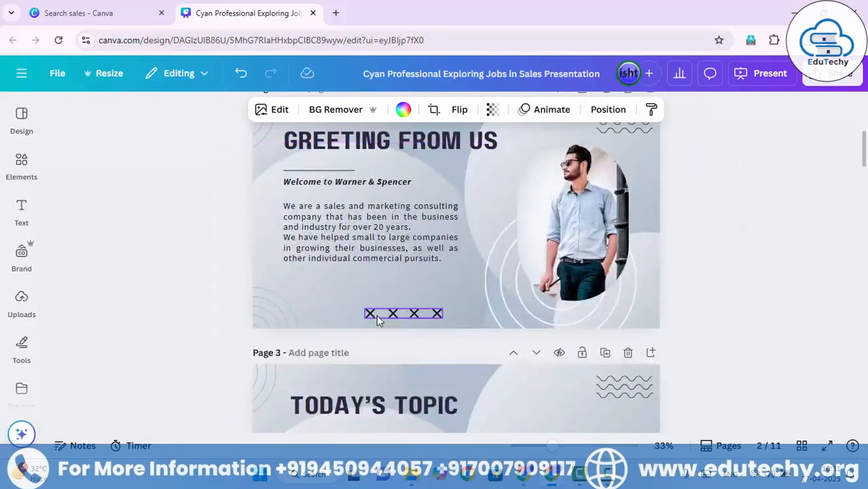
{"action": "left_click", "coordinate": [19, 167]}
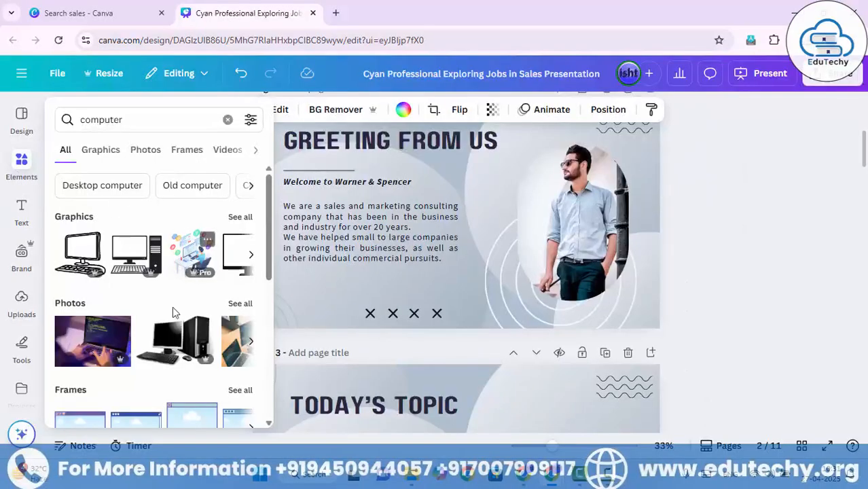
{"action": "left_click", "coordinate": [249, 342]}
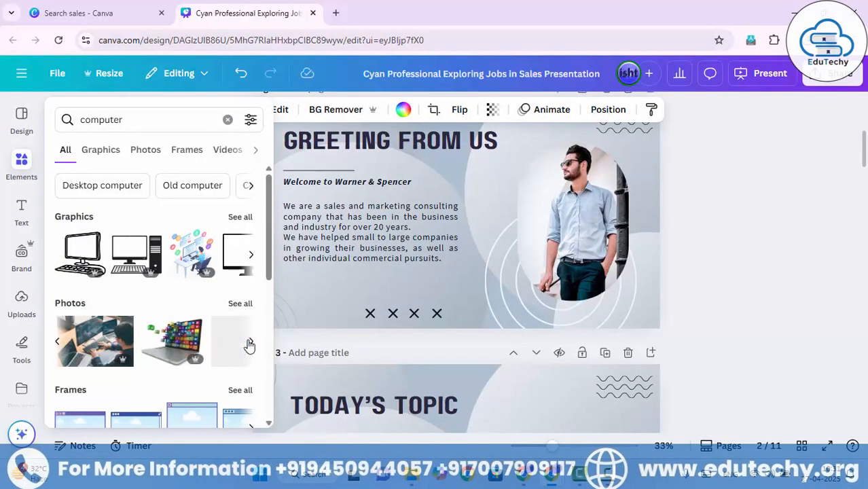
{"action": "left_click_drag", "start_coordinate": [96, 347], "coordinate": [505, 198]}
{"action": "left_click_drag", "start_coordinate": [500, 231], "coordinate": [597, 243]}
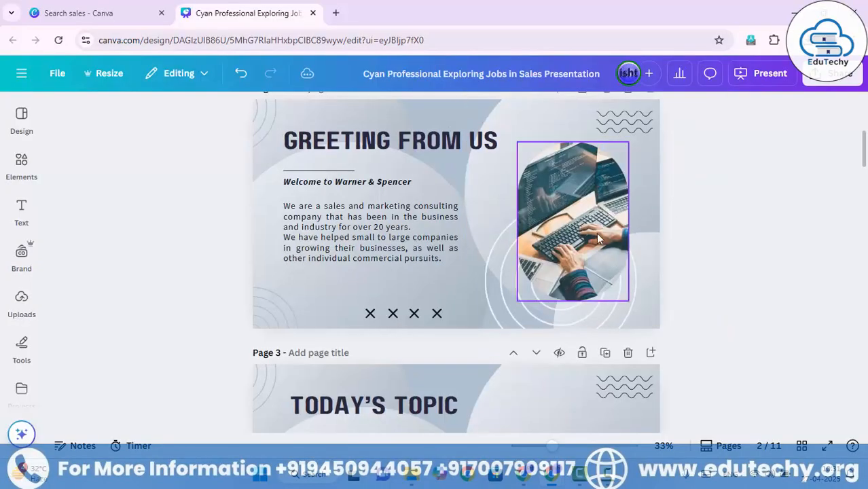
Step: Shift the photo on page 2 left inside its rounded frame so the person at the computer is in view
{"action": "scroll", "coordinate": [596, 232], "scroll_direction": "up", "scroll_amount": 4}
{"action": "scroll", "coordinate": [575, 288], "scroll_direction": "down", "scroll_amount": 3}
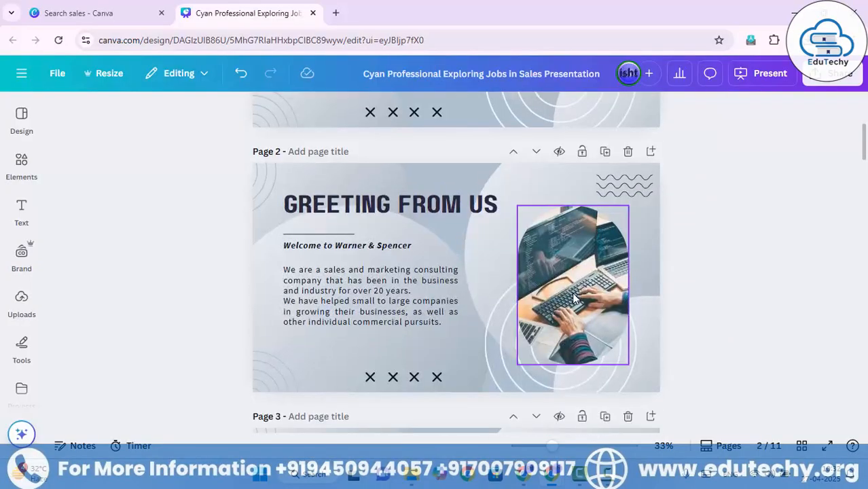
{"action": "double_click", "coordinate": [571, 292]}
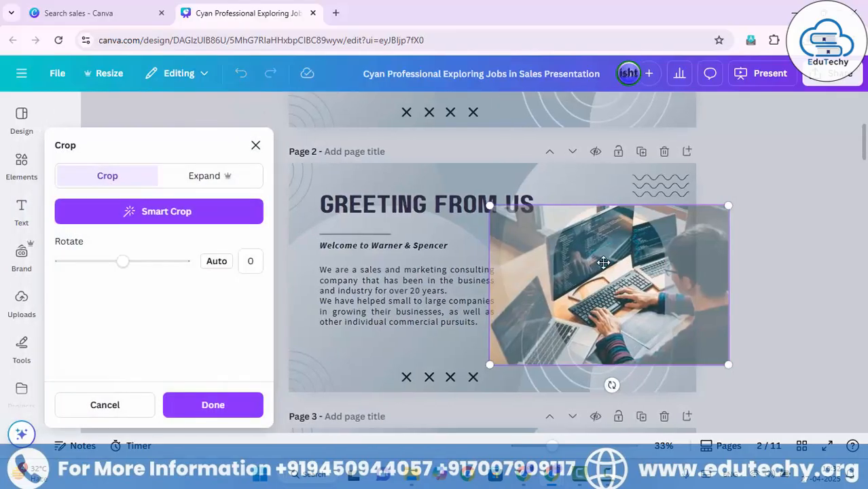
{"action": "left_click_drag", "start_coordinate": [585, 277], "coordinate": [489, 275]}
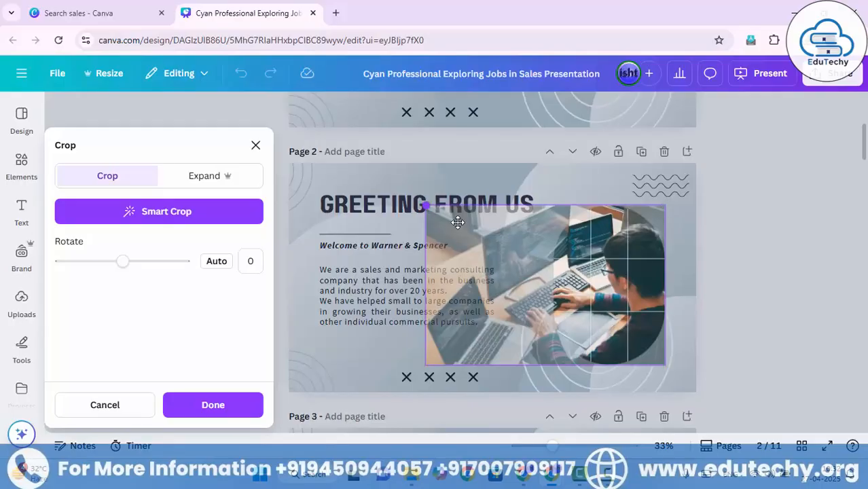
{"action": "left_click", "coordinate": [755, 270]}
Step: Shift the laptop photo on page 1 slightly left within its round frame
{"action": "scroll", "coordinate": [725, 268], "scroll_direction": "up", "scroll_amount": 3}
{"action": "scroll", "coordinate": [726, 268], "scroll_direction": "up", "scroll_amount": 2}
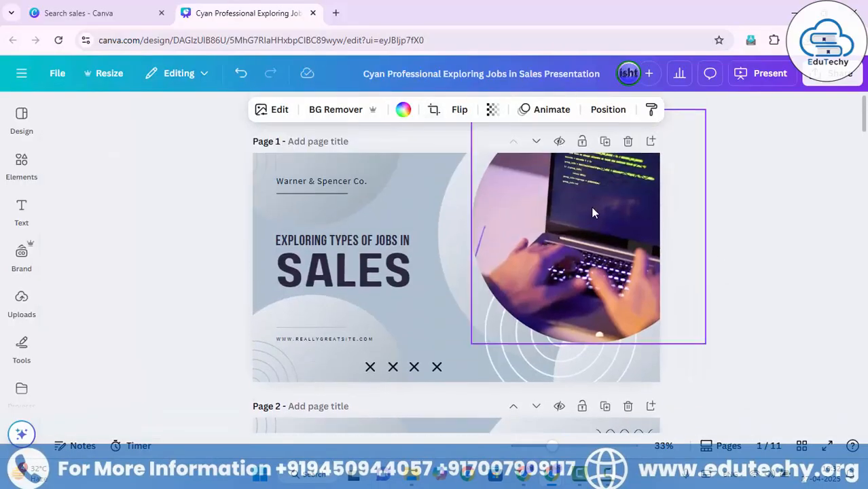
{"action": "double_click", "coordinate": [590, 208]}
{"action": "left_click_drag", "start_coordinate": [570, 228], "coordinate": [765, 233]}
{"action": "left_click", "coordinate": [807, 245]}
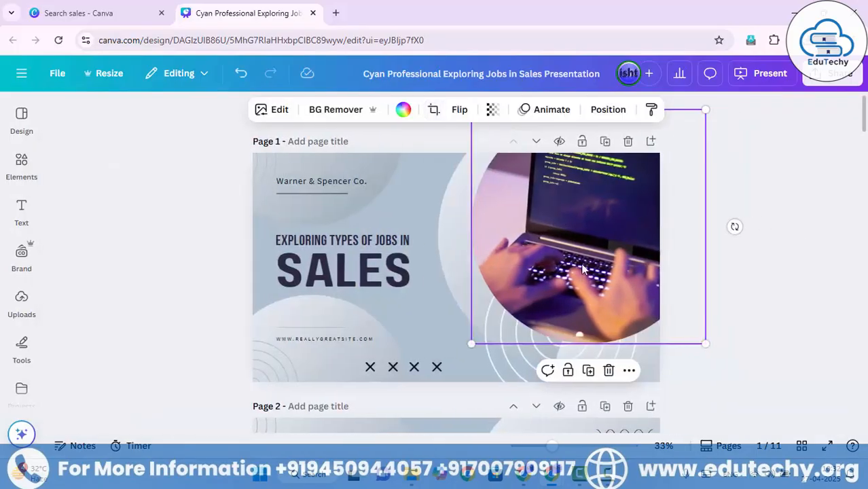
Step: Replace the title word SALES on page 1 with "COMPUTER CODING"
{"action": "scroll", "coordinate": [546, 293], "scroll_direction": "down", "scroll_amount": 6}
{"action": "scroll", "coordinate": [543, 295], "scroll_direction": "up", "scroll_amount": 3}
{"action": "scroll", "coordinate": [543, 294], "scroll_direction": "up", "scroll_amount": 3}
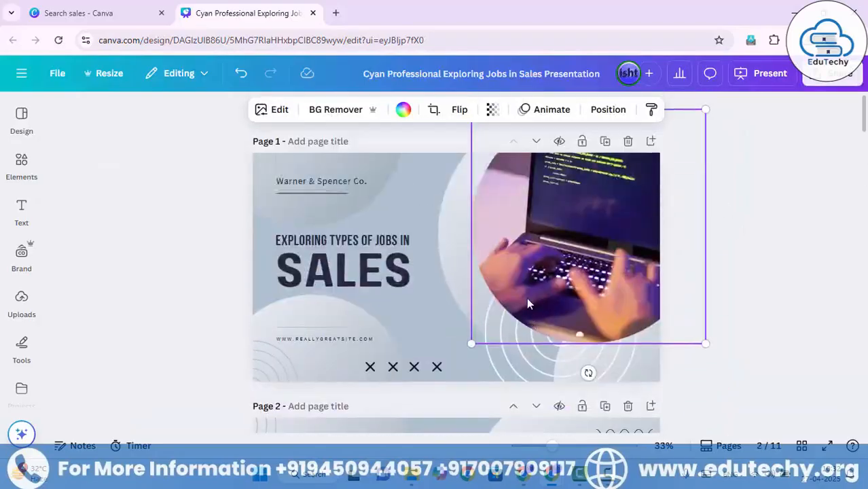
{"action": "left_click", "coordinate": [362, 280]}
{"action": "left_click", "coordinate": [363, 281]}
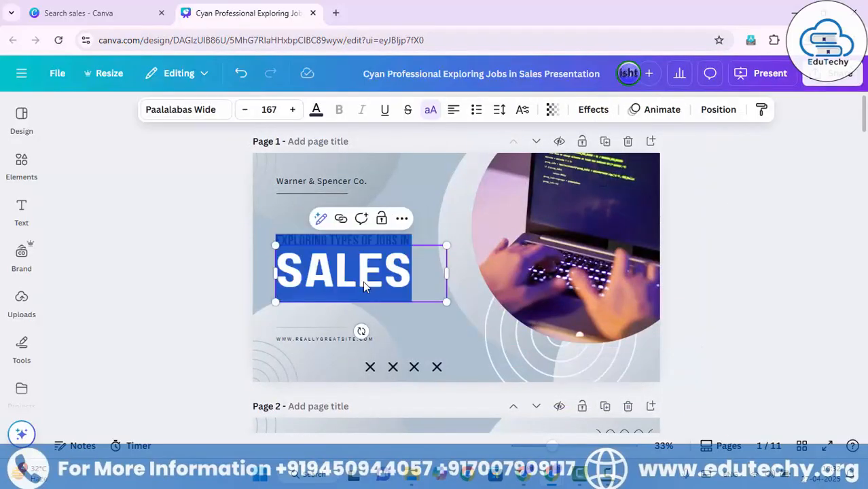
{"action": "type", "text": "COM"}
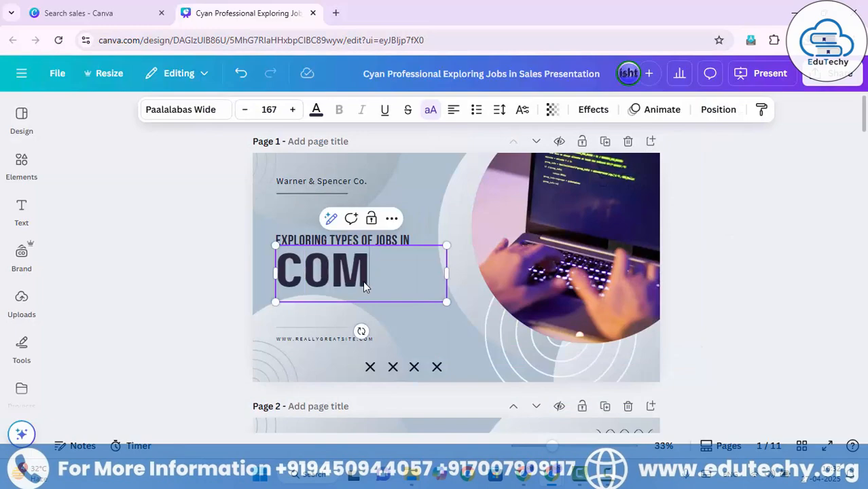
{"action": "type", "text": "PUTER CODING"}
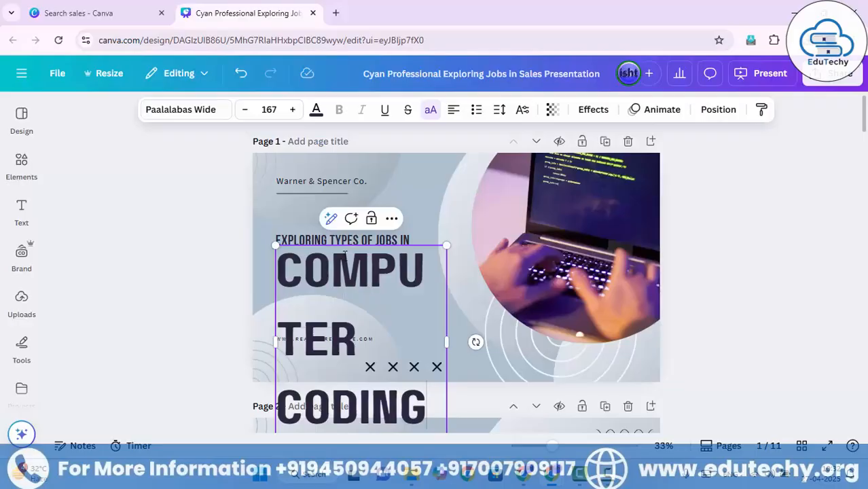
Step: Shrink the COMPUTER CODING title to font size 76.1 and place it slightly lower, between the subtitle and the website line
{"action": "scroll", "coordinate": [362, 280], "scroll_direction": "down", "scroll_amount": 2}
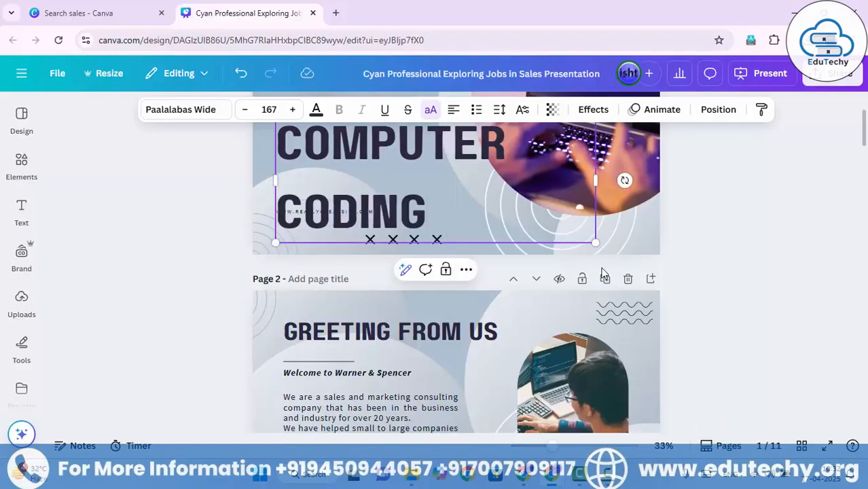
{"action": "scroll", "coordinate": [443, 350], "scroll_direction": "up", "scroll_amount": 2}
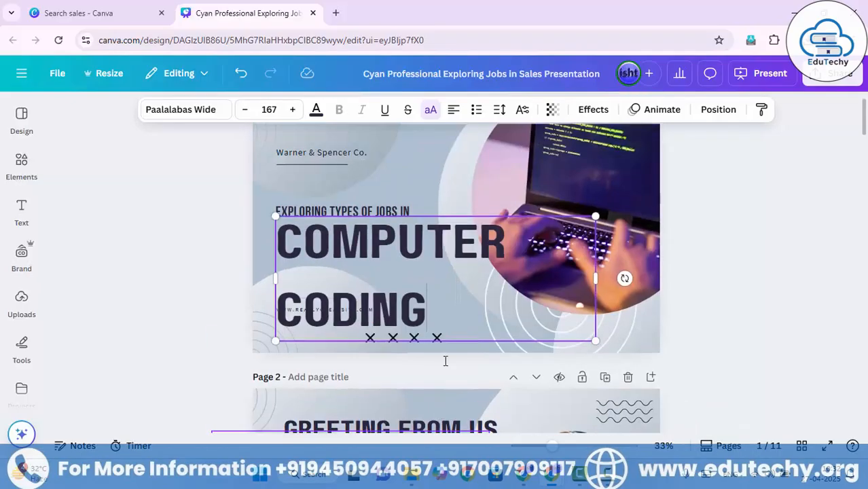
{"action": "left_click_drag", "start_coordinate": [496, 334], "coordinate": [448, 273]}
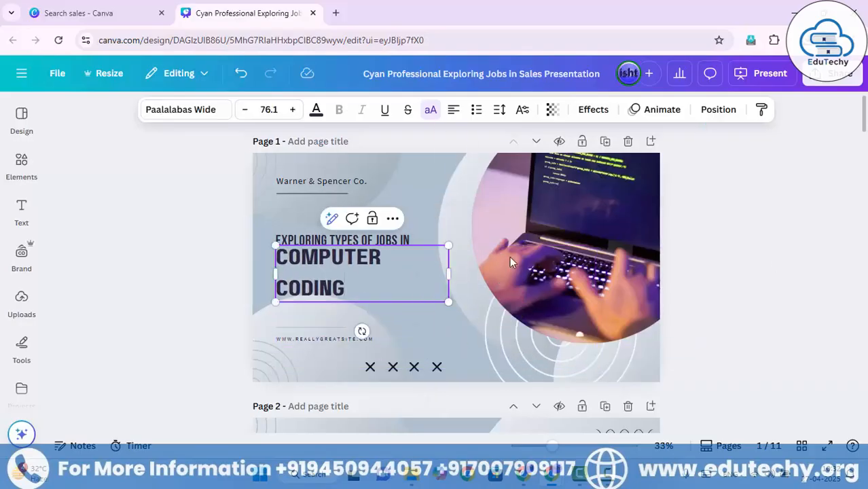
{"action": "left_click_drag", "start_coordinate": [342, 255], "coordinate": [339, 268]}
Step: Look through all 11 pages of the presentation and return to page 1 to review the customised design
{"action": "scroll", "coordinate": [409, 199], "scroll_direction": "down", "scroll_amount": 2}
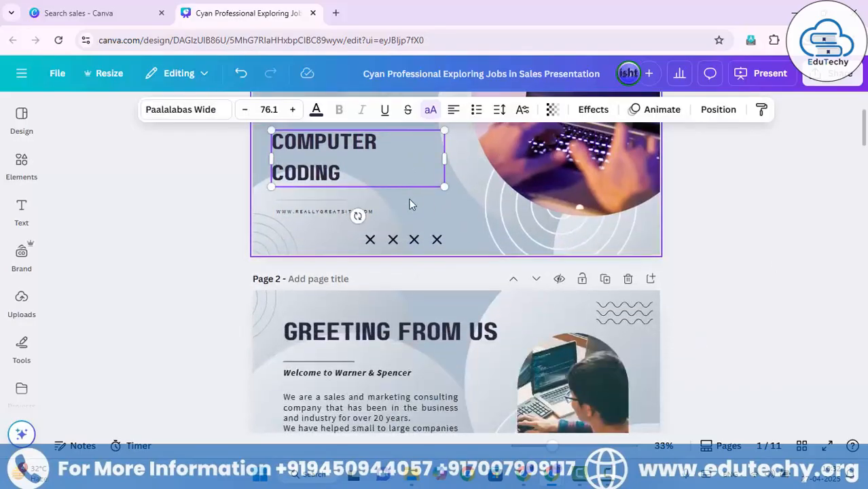
{"action": "scroll", "coordinate": [462, 237], "scroll_direction": "down", "scroll_amount": 3}
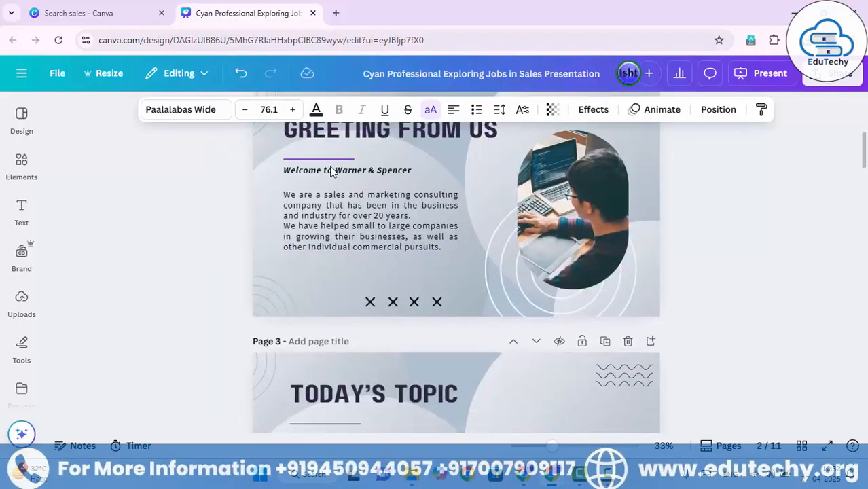
{"action": "scroll", "coordinate": [332, 171], "scroll_direction": "down", "scroll_amount": 7}
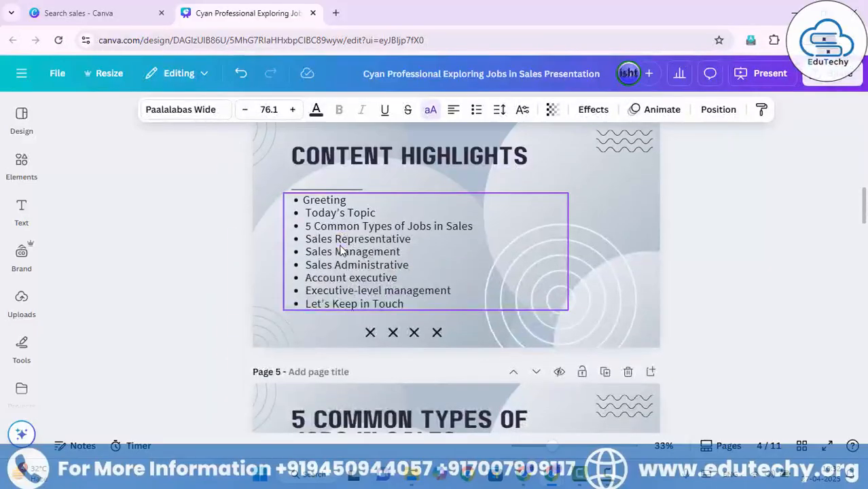
{"action": "scroll", "coordinate": [341, 250], "scroll_direction": "down", "scroll_amount": 2}
{"action": "scroll", "coordinate": [336, 268], "scroll_direction": "down", "scroll_amount": 7}
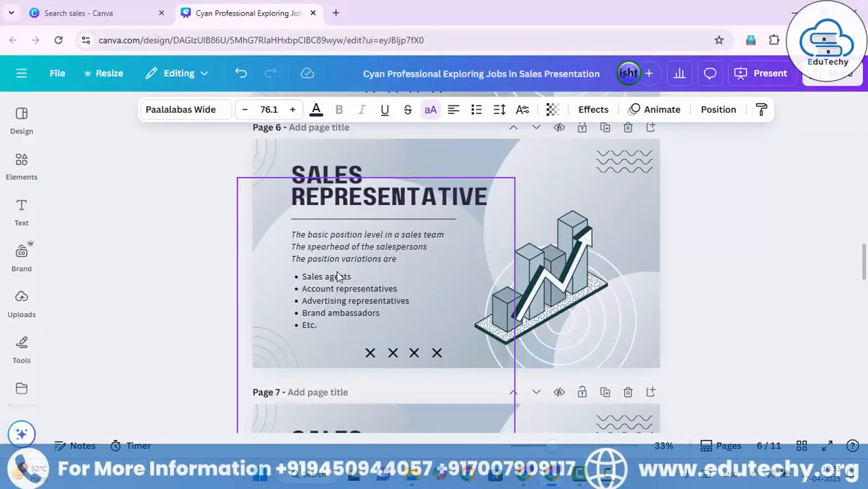
{"action": "scroll", "coordinate": [337, 275], "scroll_direction": "down", "scroll_amount": 5}
{"action": "scroll", "coordinate": [333, 286], "scroll_direction": "down", "scroll_amount": 10}
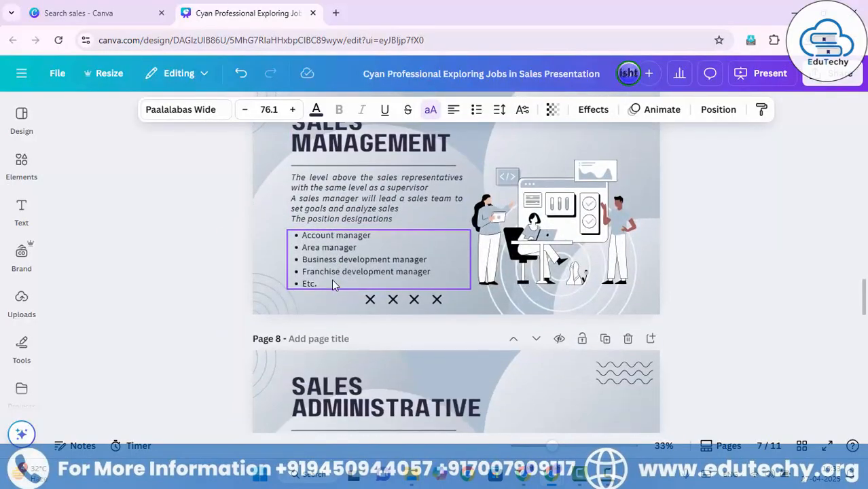
{"action": "scroll", "coordinate": [326, 288], "scroll_direction": "down", "scroll_amount": 10}
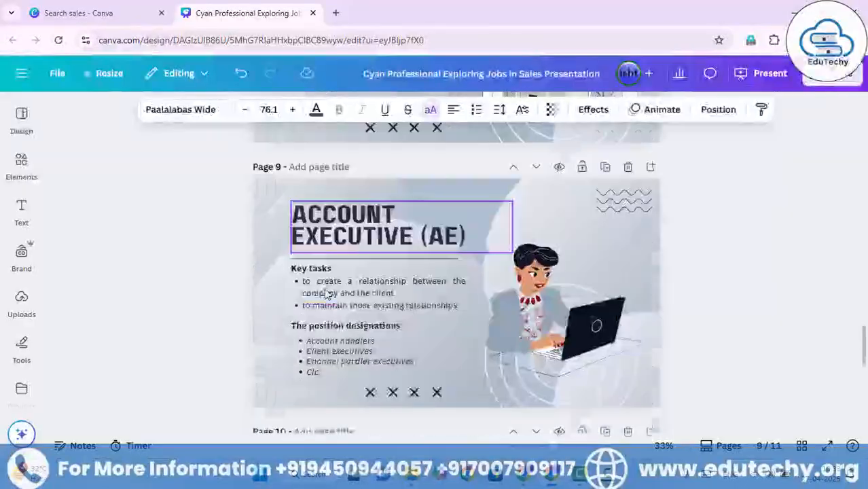
{"action": "scroll", "coordinate": [324, 288], "scroll_direction": "down", "scroll_amount": 4}
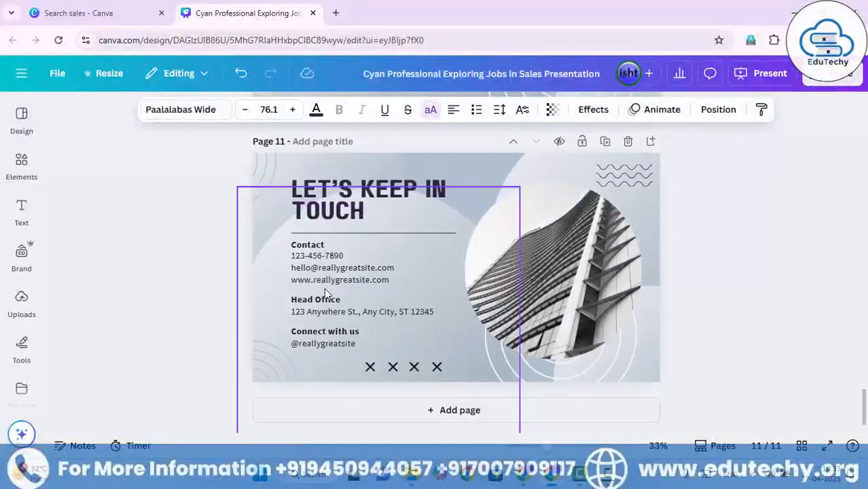
{"action": "scroll", "coordinate": [384, 262], "scroll_direction": "up", "scroll_amount": 9}
{"action": "scroll", "coordinate": [385, 268], "scroll_direction": "up", "scroll_amount": 20}
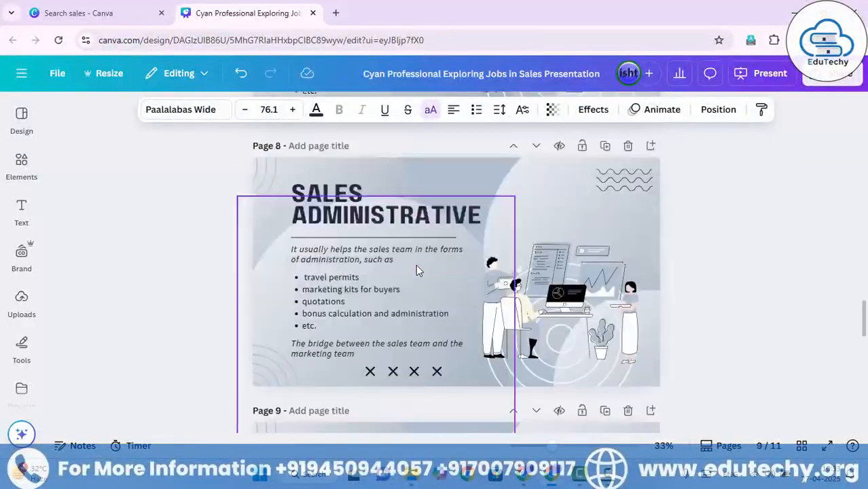
{"action": "scroll", "coordinate": [531, 258], "scroll_direction": "up", "scroll_amount": 12}
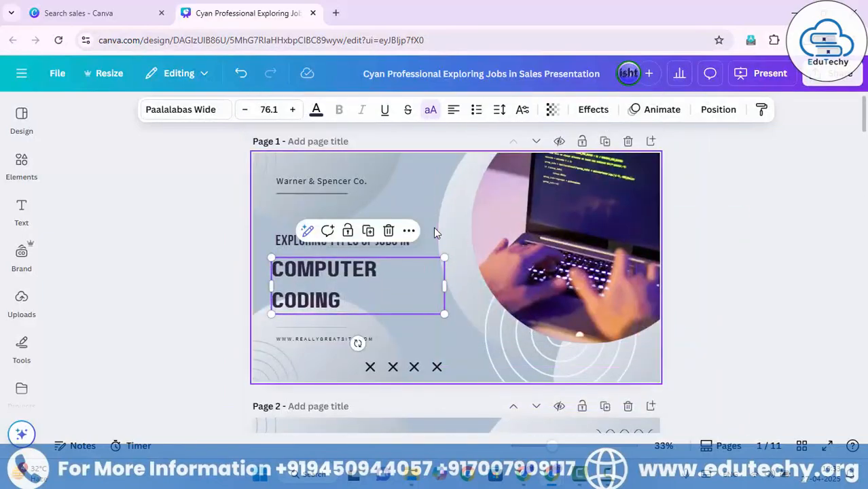
{"action": "scroll", "coordinate": [432, 271], "scroll_direction": "down", "scroll_amount": 3}
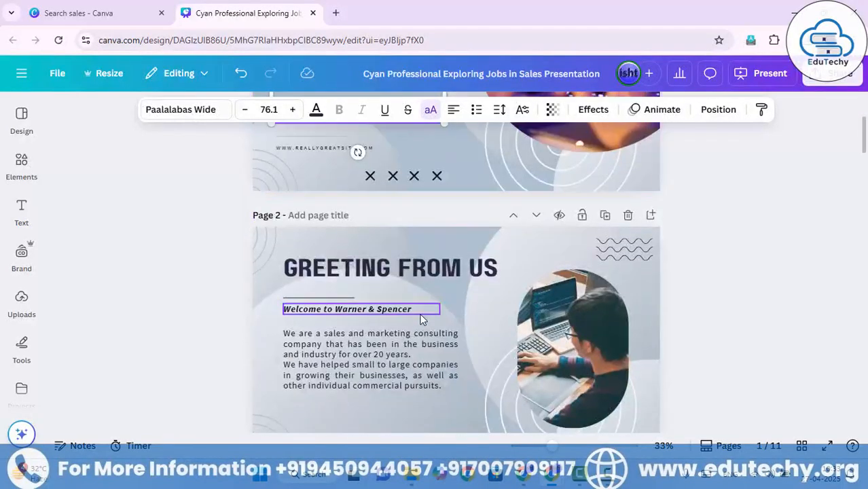
{"action": "scroll", "coordinate": [422, 319], "scroll_direction": "down", "scroll_amount": 1}
{"action": "scroll", "coordinate": [485, 295], "scroll_direction": "up", "scroll_amount": 4}
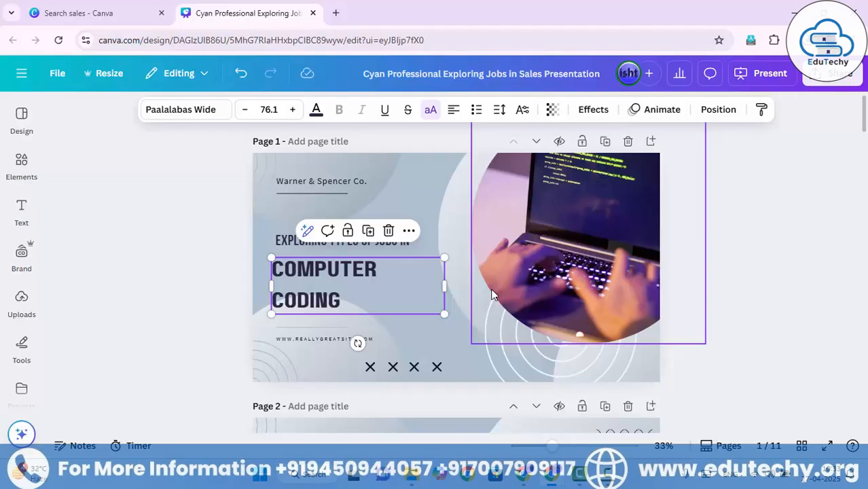
Step: Create a public view link for the presentation and copy it
{"action": "left_click", "coordinate": [815, 77]}
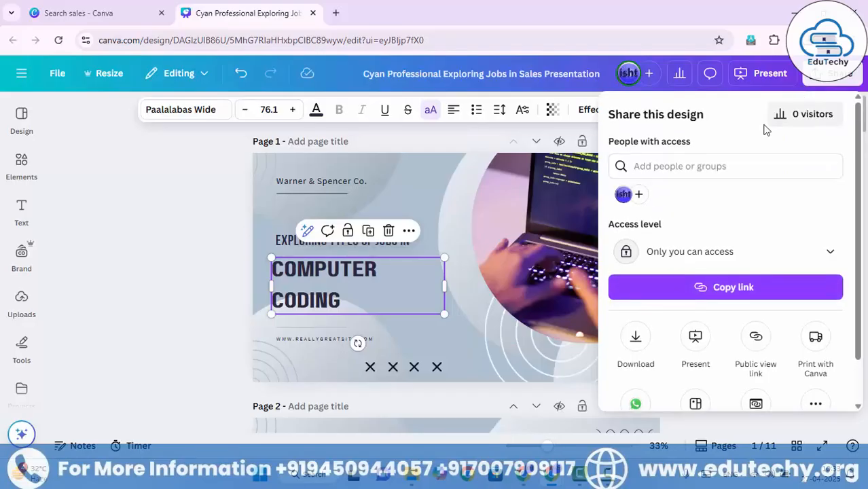
{"action": "scroll", "coordinate": [765, 129], "scroll_direction": "down", "scroll_amount": 2}
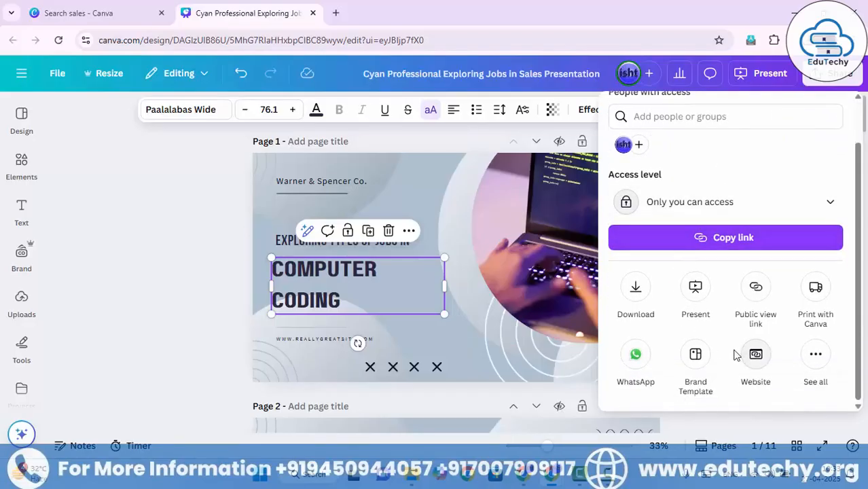
{"action": "left_click", "coordinate": [756, 288]}
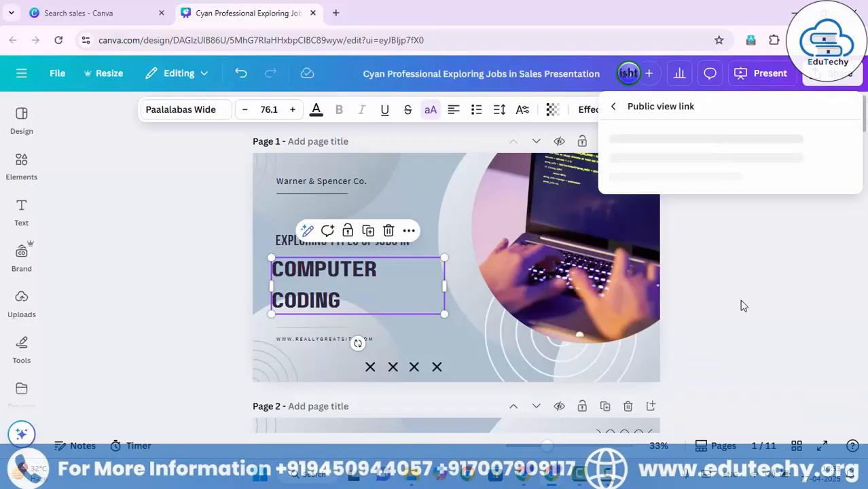
{"action": "left_click", "coordinate": [707, 362]}
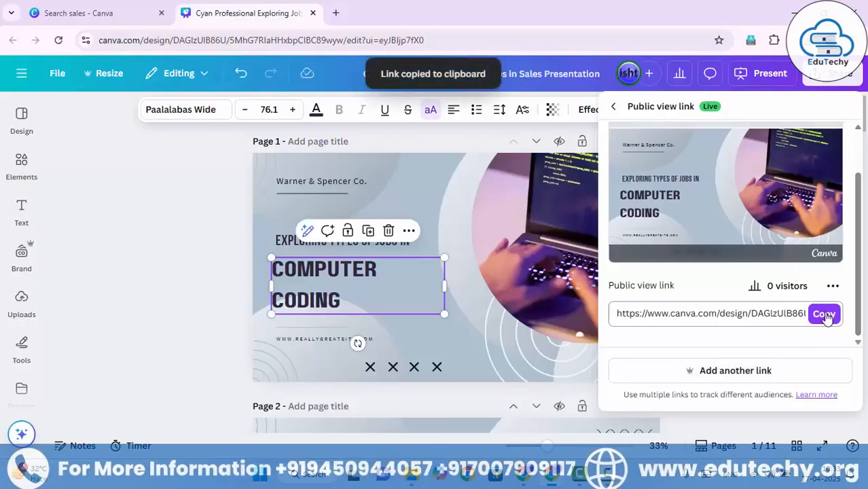
{"action": "left_click", "coordinate": [825, 317]}
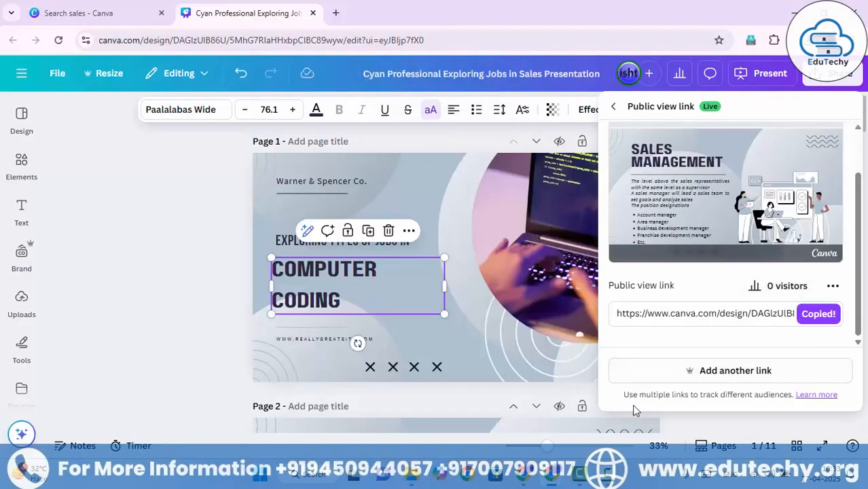
Step: Switch to the incognito browser window and open the copied public view link in a new tab
{"action": "mouse_move", "coordinate": [578, 481]}
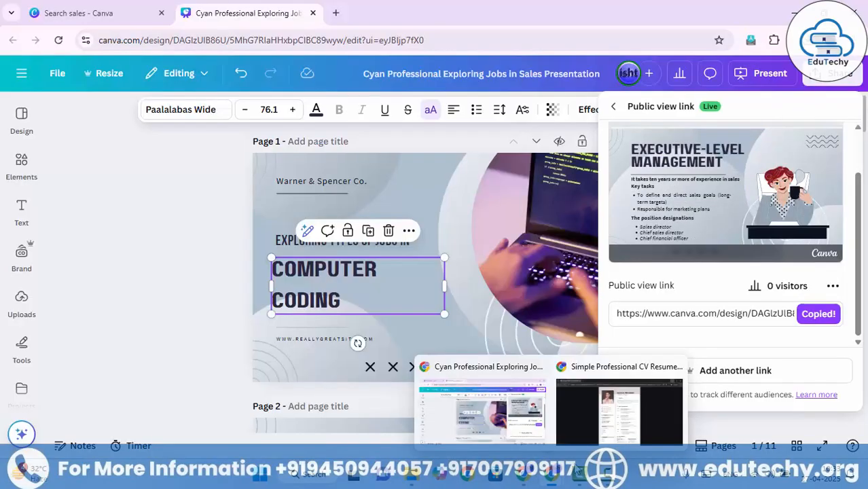
{"action": "left_click", "coordinate": [615, 404]}
{"action": "left_click", "coordinate": [184, 13]}
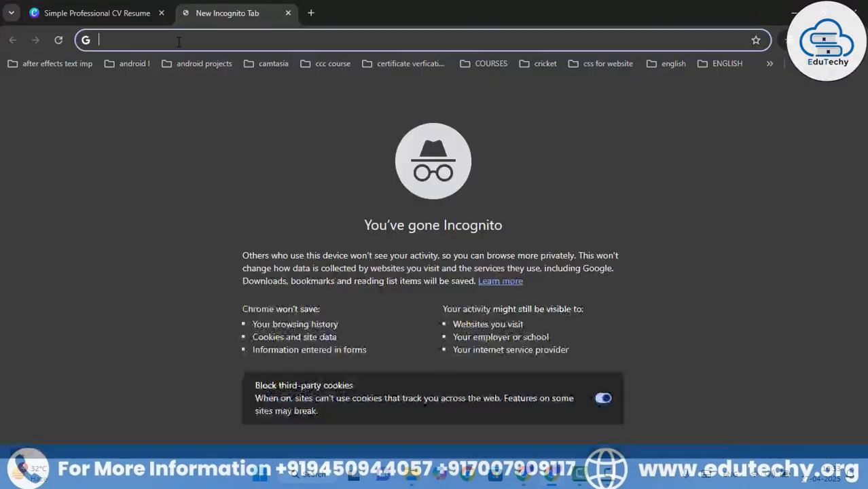
{"action": "key", "text": "ctrl+v"}
{"action": "key", "text": "Return"}
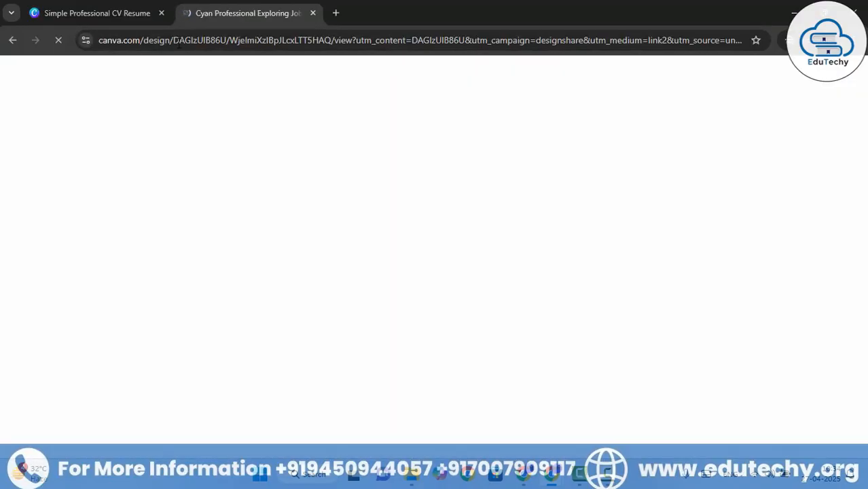